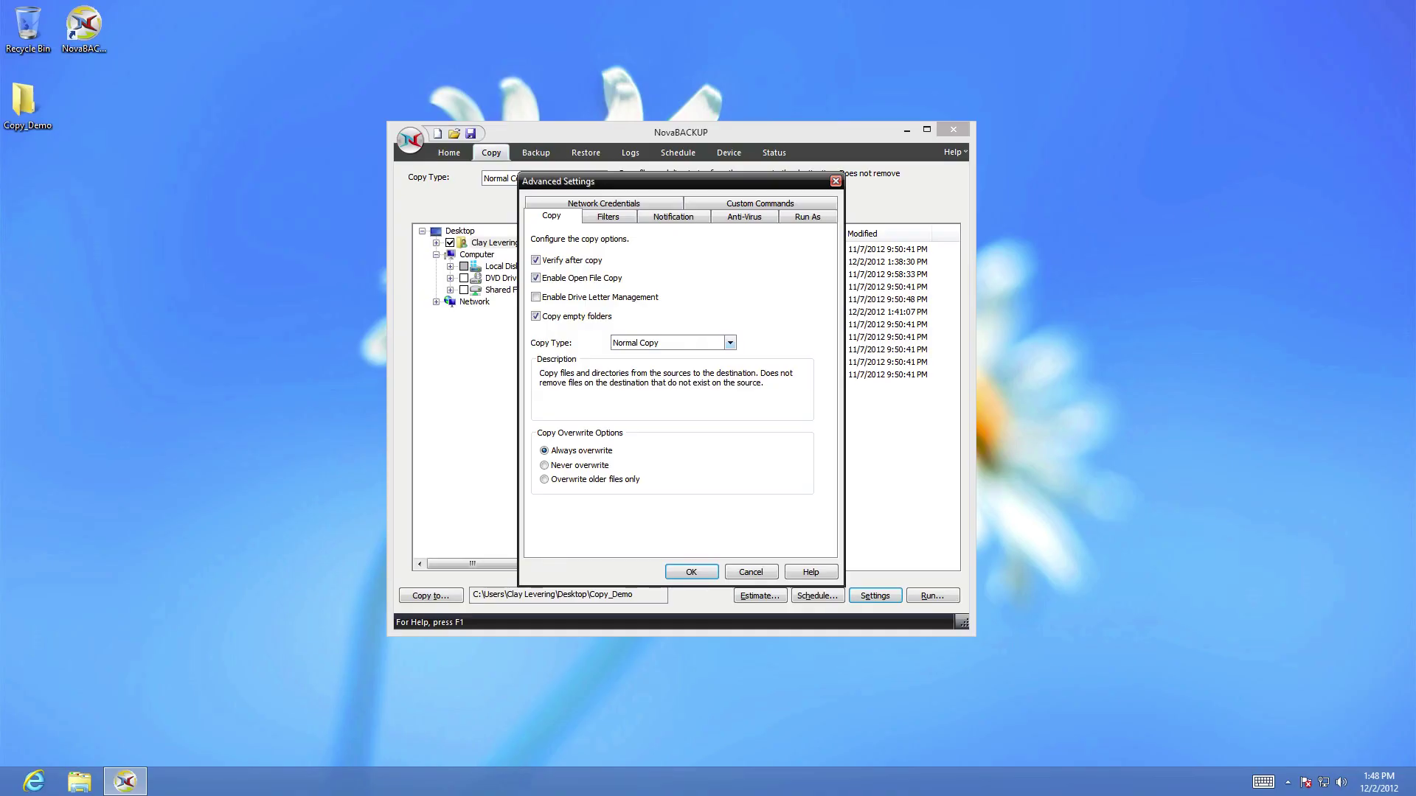
Expand the Copy Type list to reveal Normal Copy, Mirror and Bi-Directional Copy
click(730, 342)
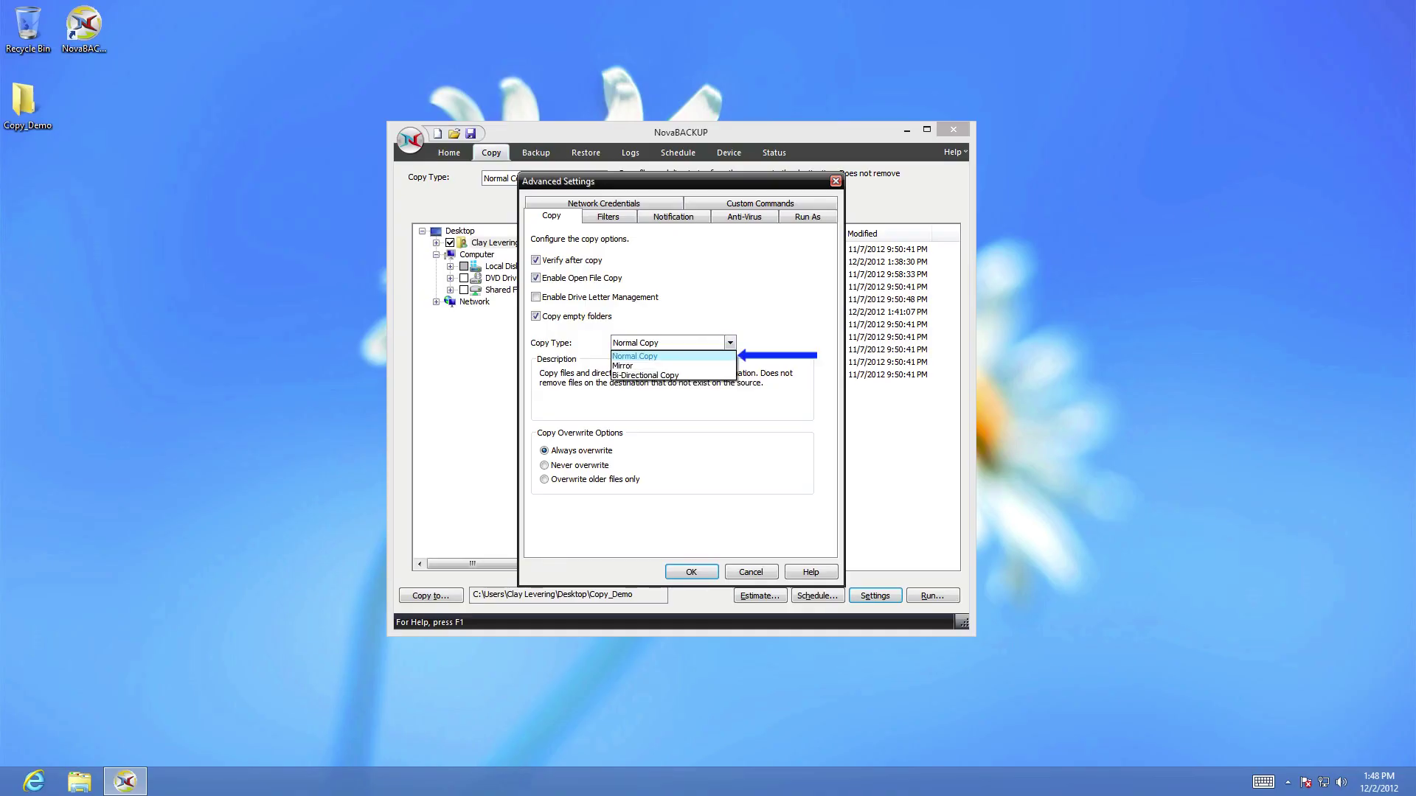